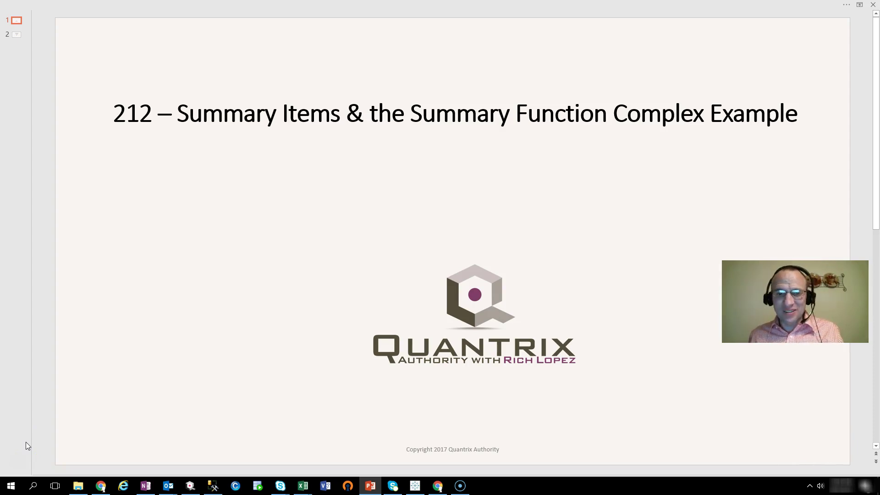
Switch to Quantrix and preview the Member tile's Insert Summary options, closing without inserting.
key(alt+Tab)
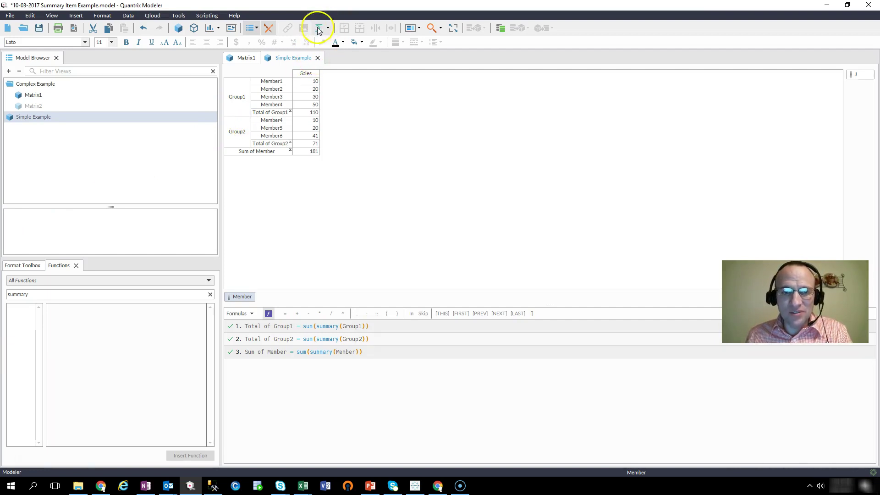
right_click(240, 298)
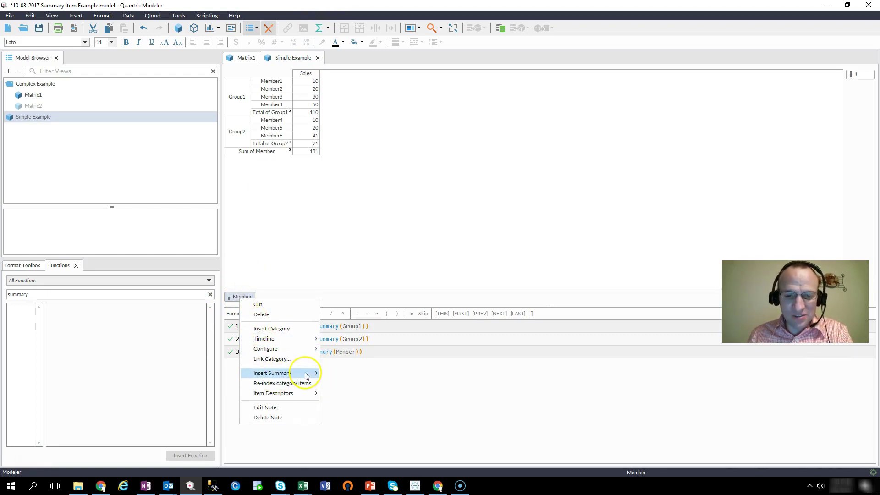
mouse_move(306, 375)
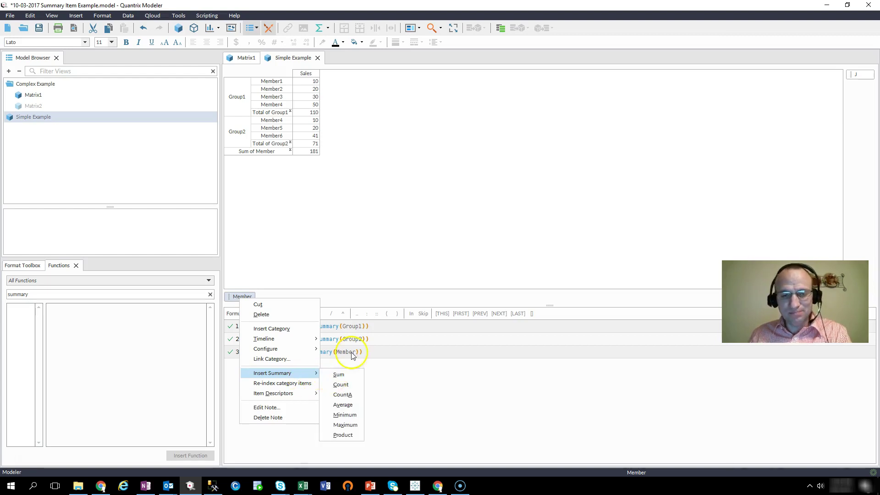
click(375, 149)
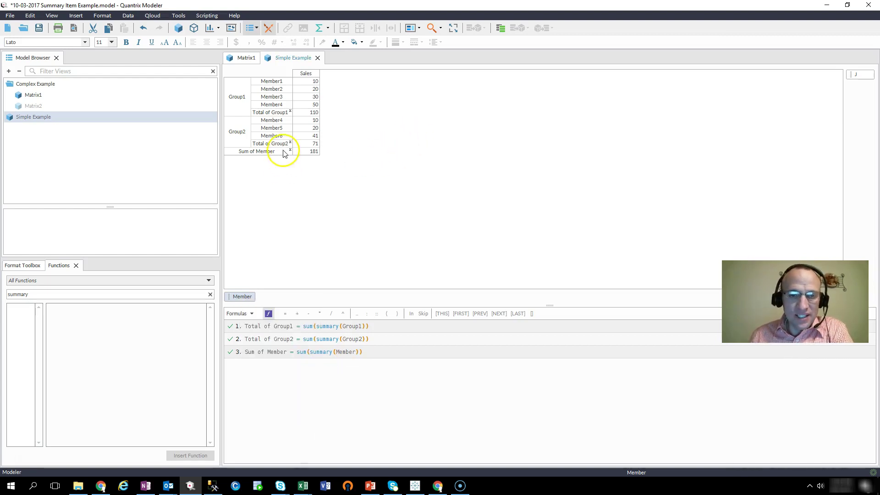
click(321, 357)
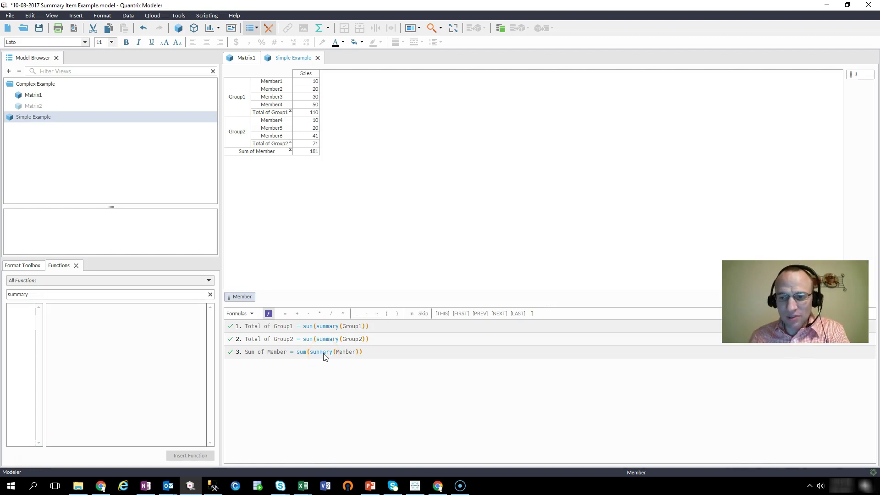
click(276, 117)
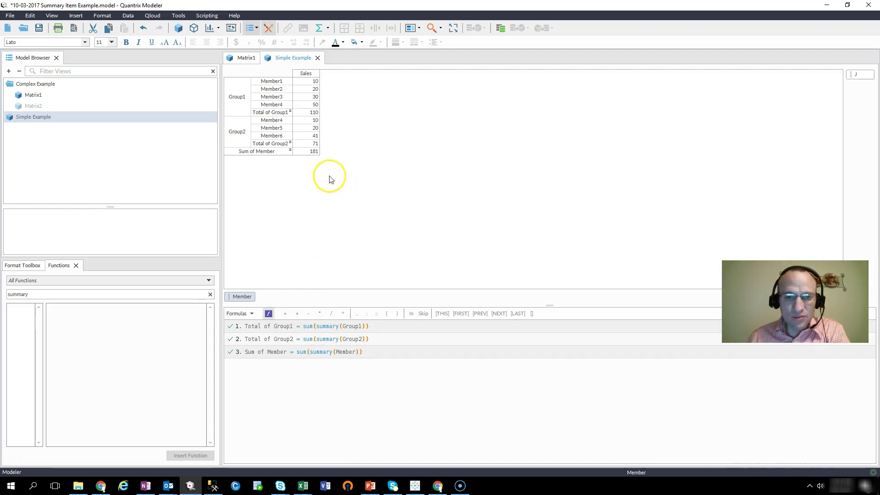
click(306, 152)
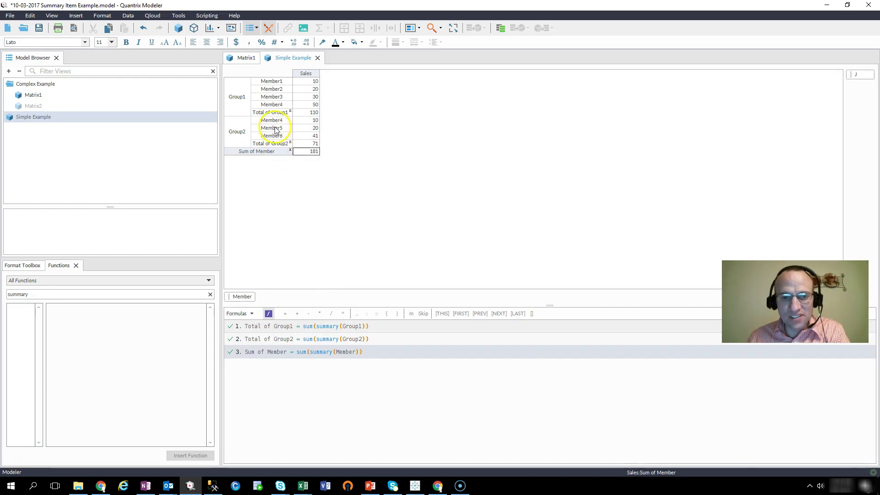
drag(272, 120, 276, 140)
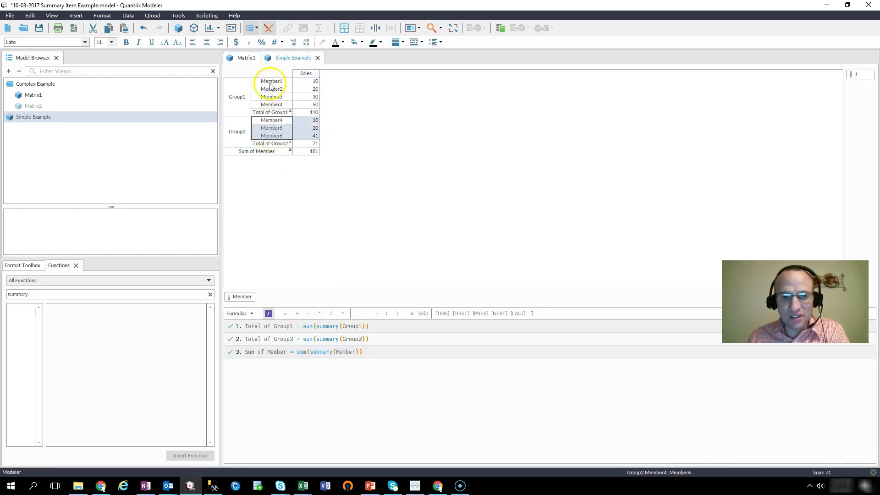
drag(272, 82, 274, 117)
click(274, 114)
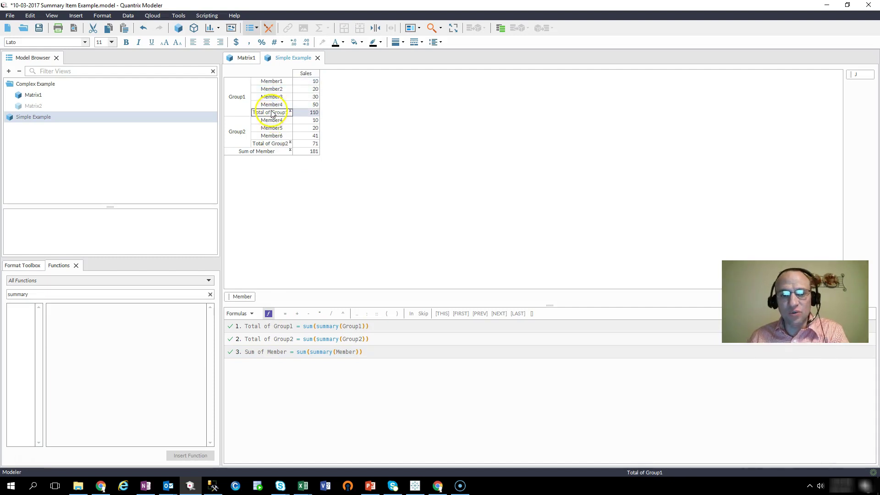
click(277, 144)
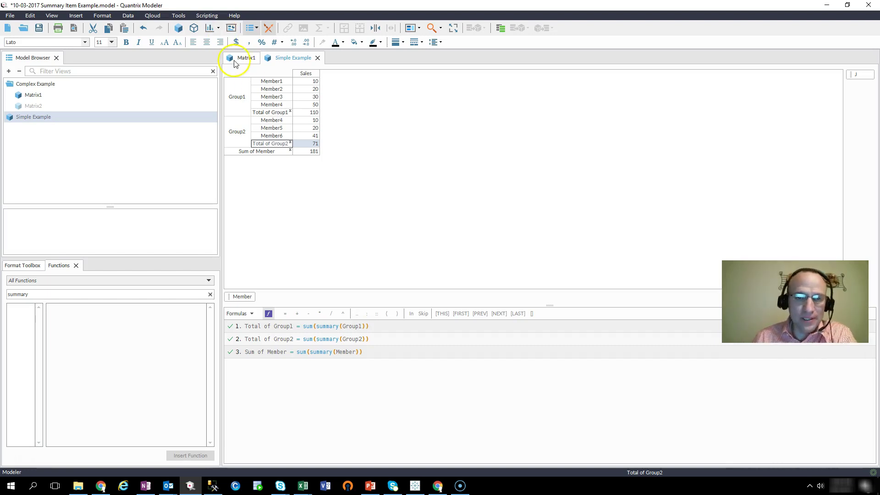
Open Matrix1 beside Matrix2, group Matrix1's weekly columns under each Year, and inspect values.
click(236, 59)
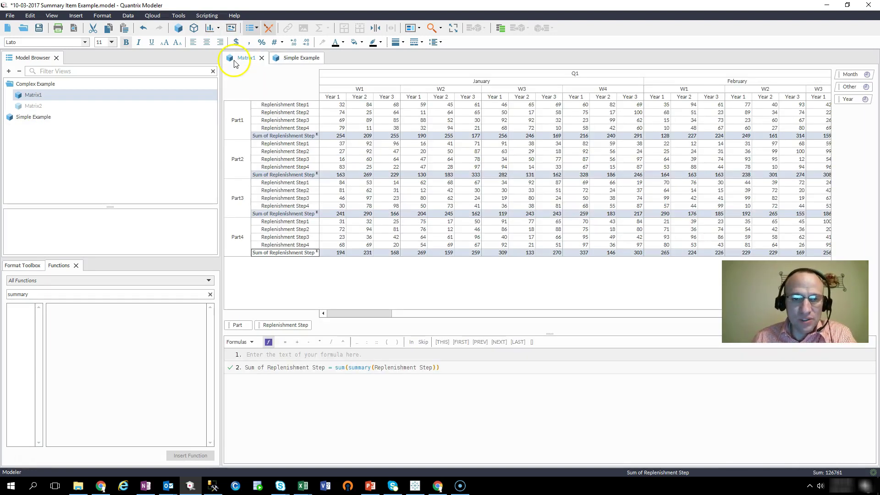
double_click(33, 105)
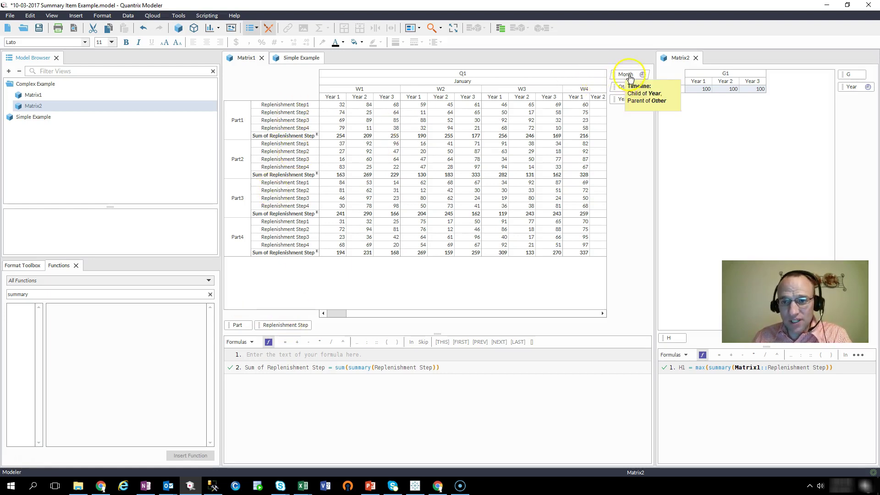
drag(621, 99, 631, 88)
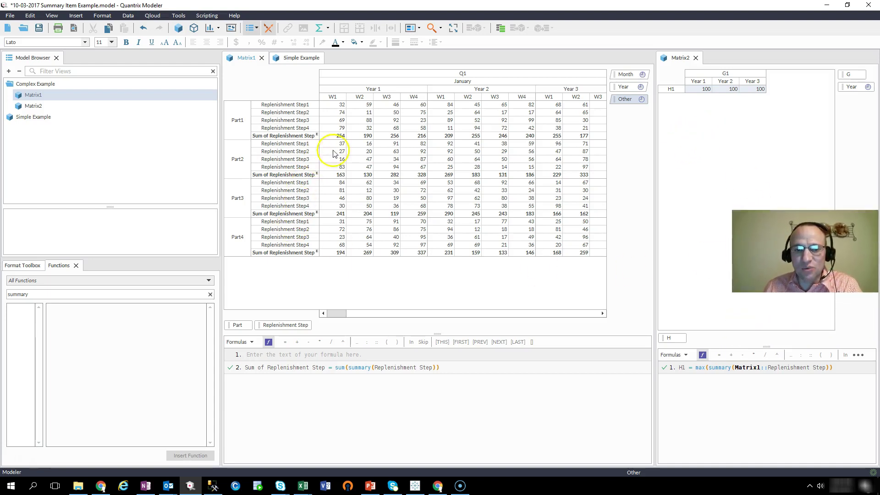
click(377, 90)
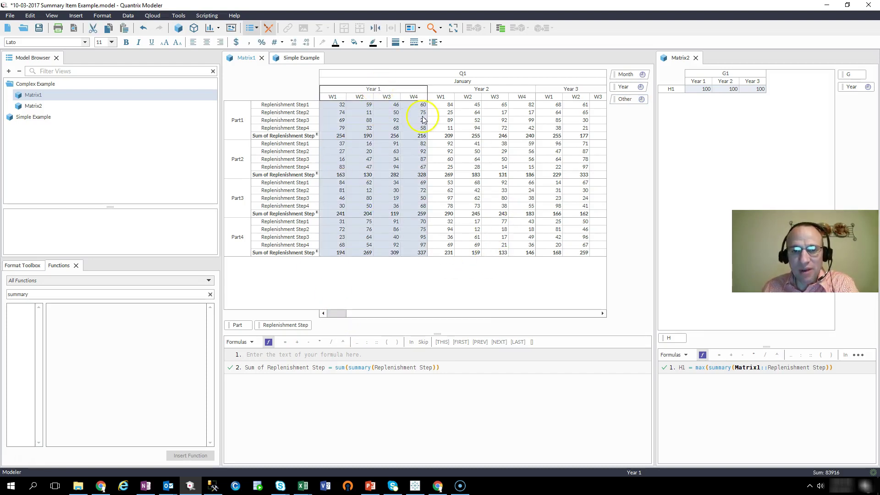
click(550, 105)
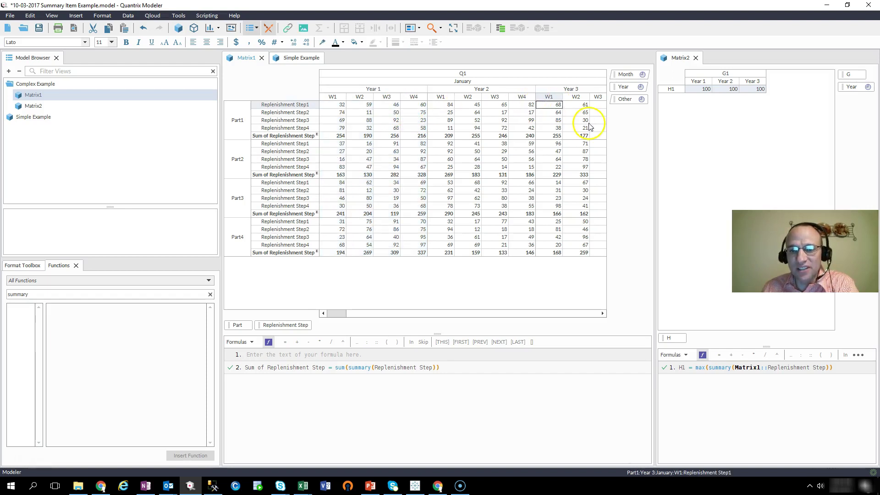
click(698, 81)
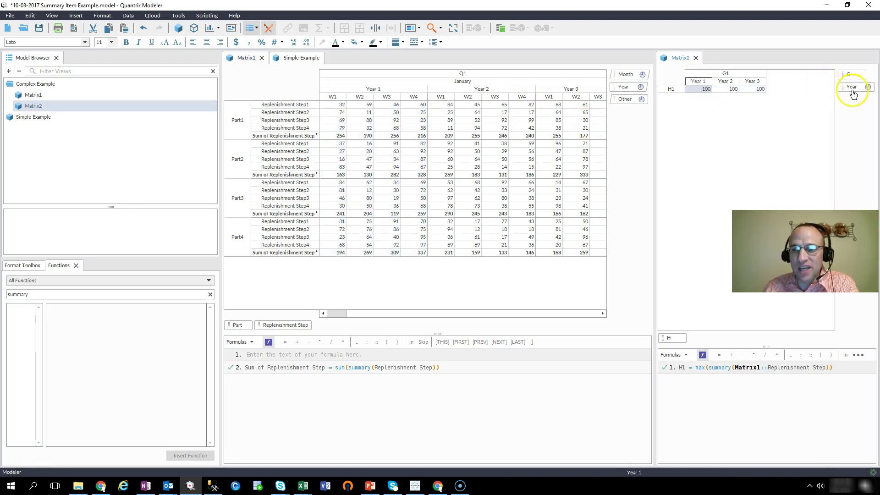
click(852, 75)
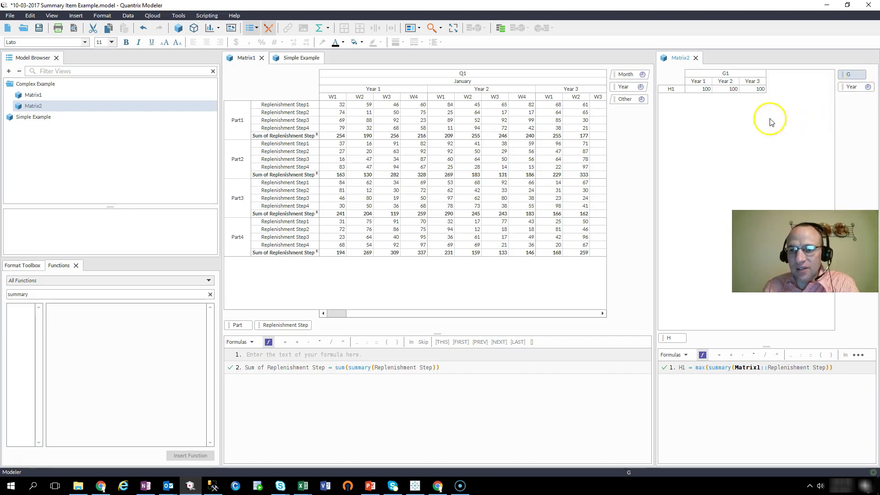
click(672, 90)
click(709, 91)
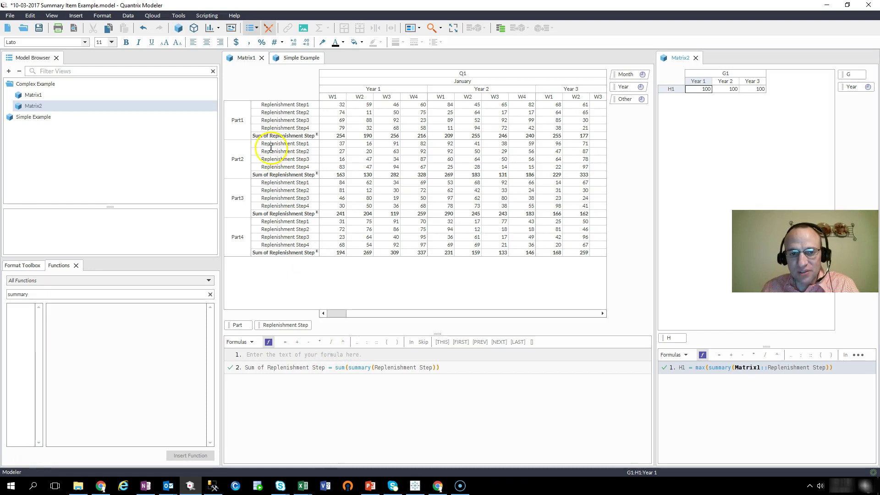
click(282, 175)
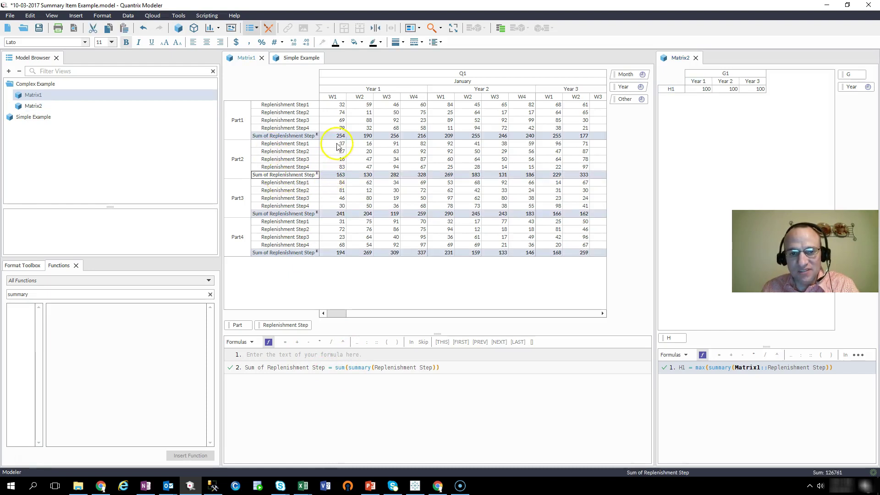
drag(340, 144, 341, 169)
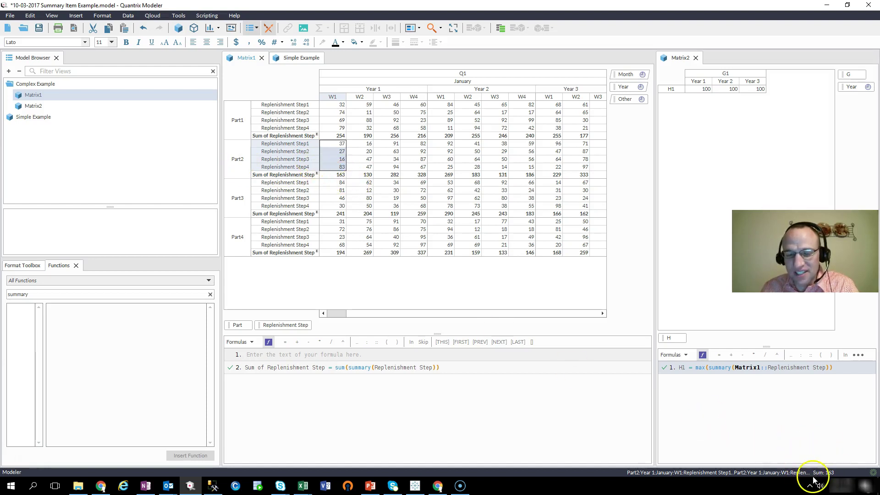
drag(341, 185, 341, 206)
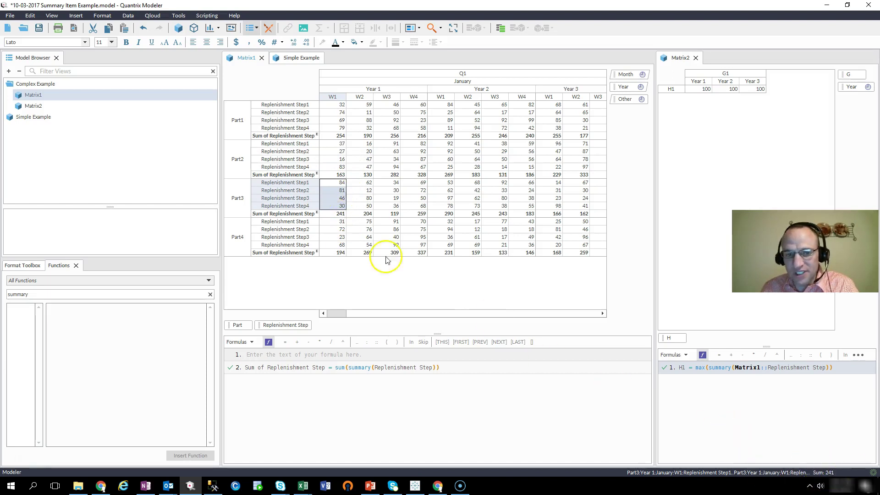
click(287, 214)
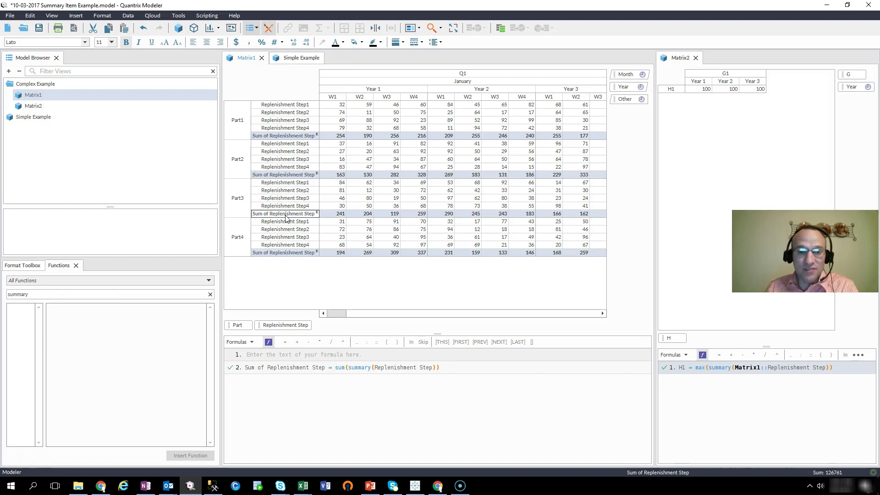
click(295, 212)
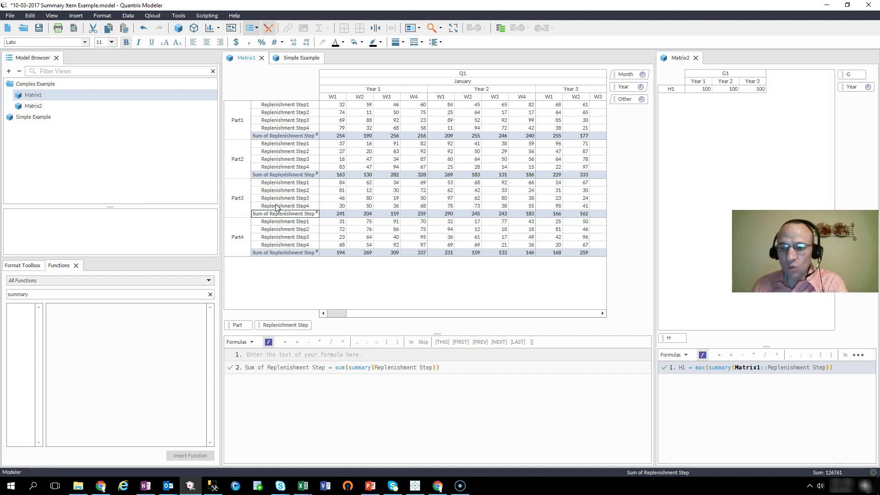
click(701, 90)
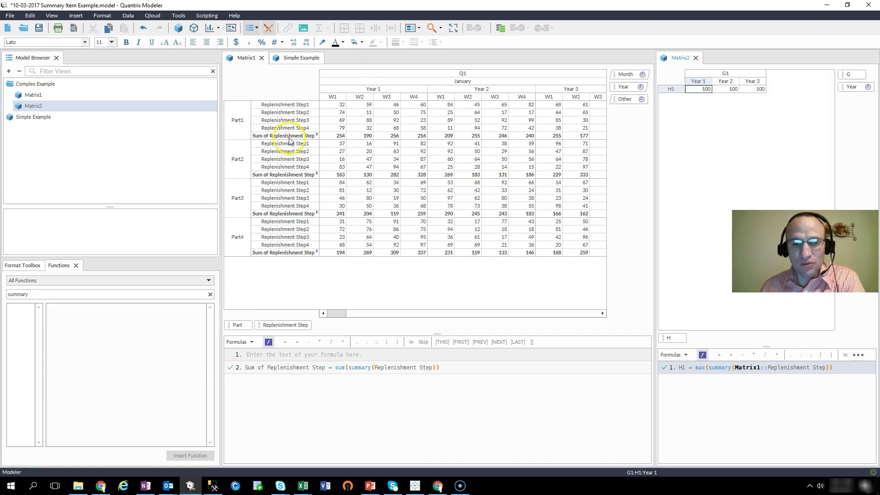
Replace Matrix2's H1 formula with h1 = max(Matrix1::Replenishment Step).
click(688, 372)
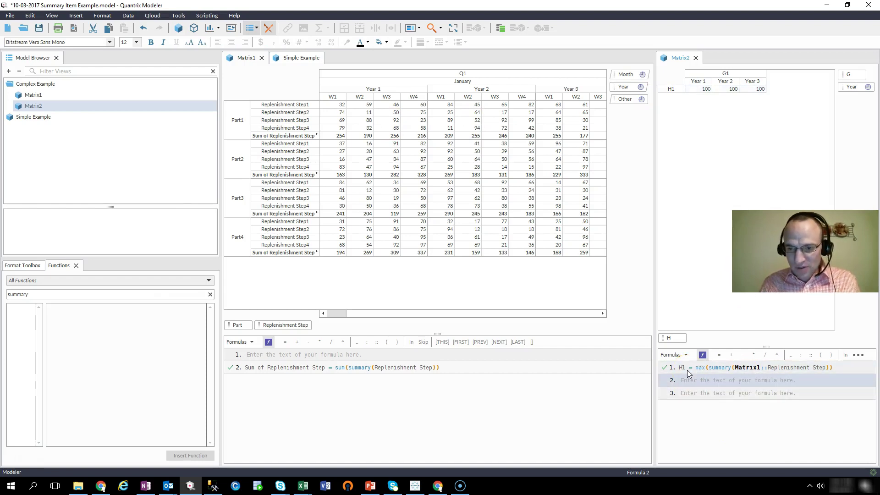
key(ctrl+z)
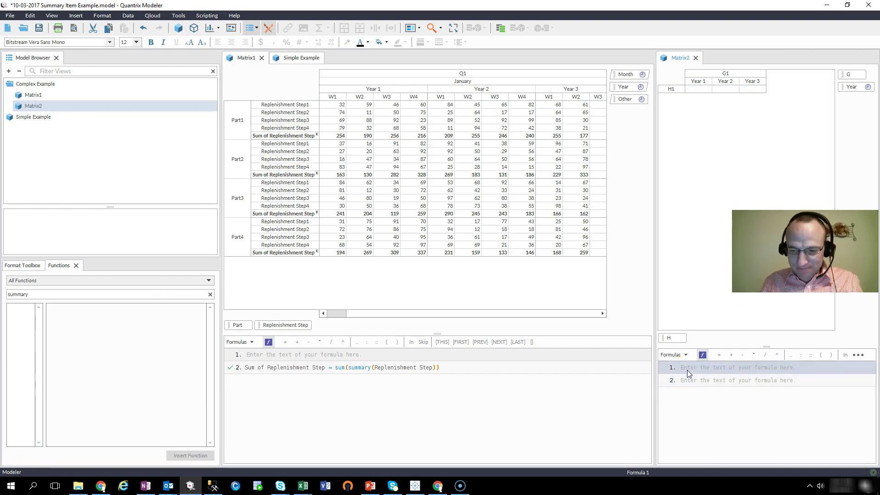
text(h1)
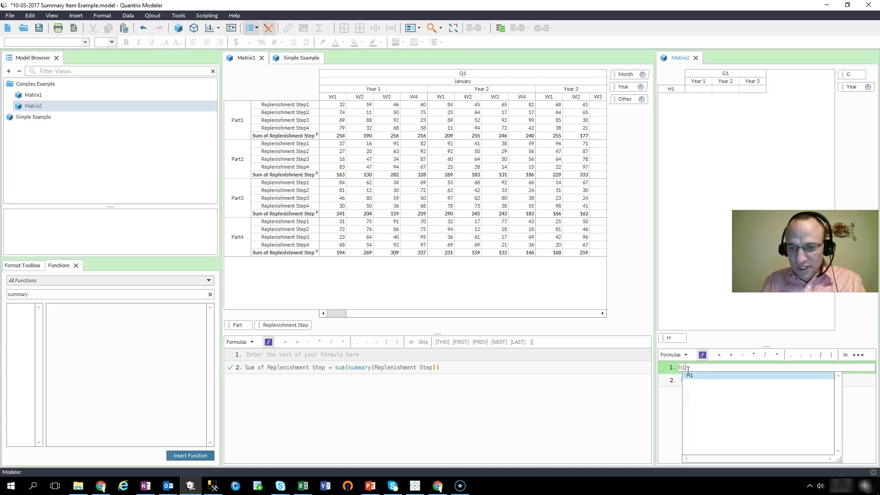
text( = max)
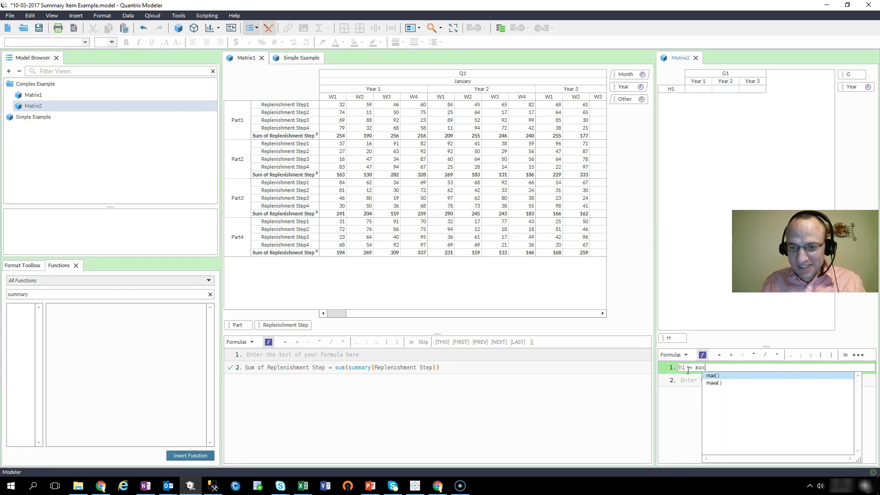
text(()
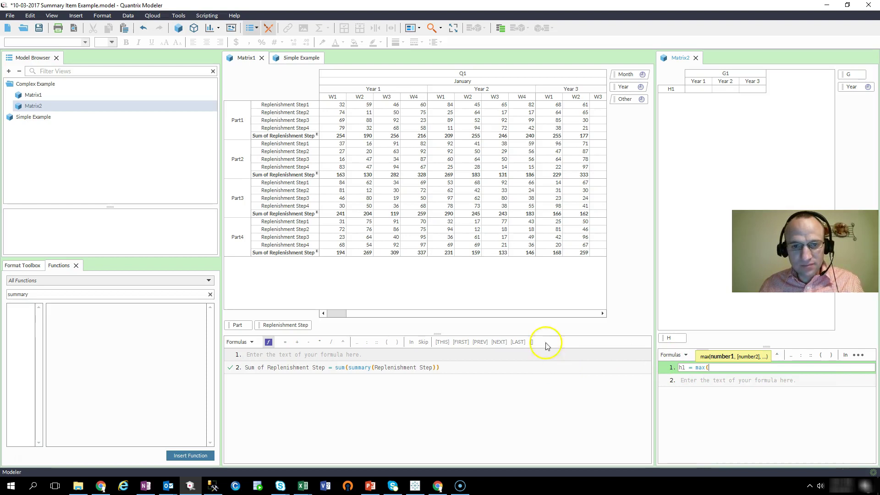
click(292, 331)
key(Return)
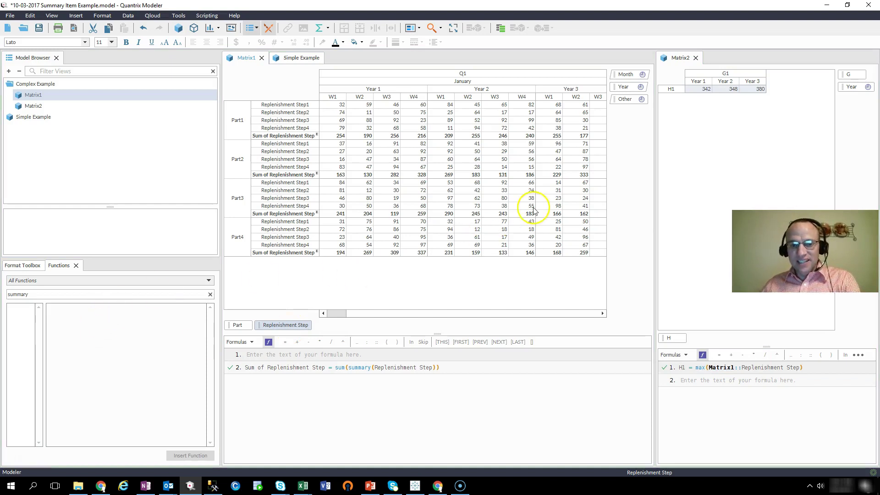
click(706, 90)
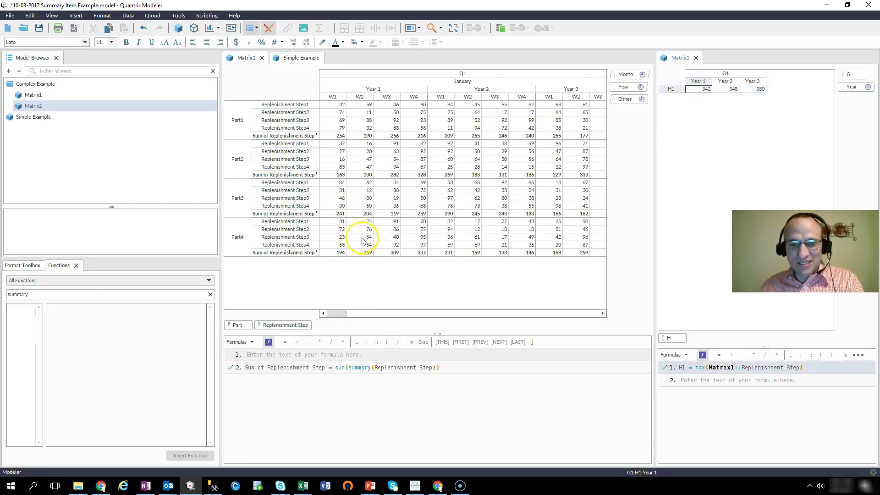
drag(338, 313, 289, 317)
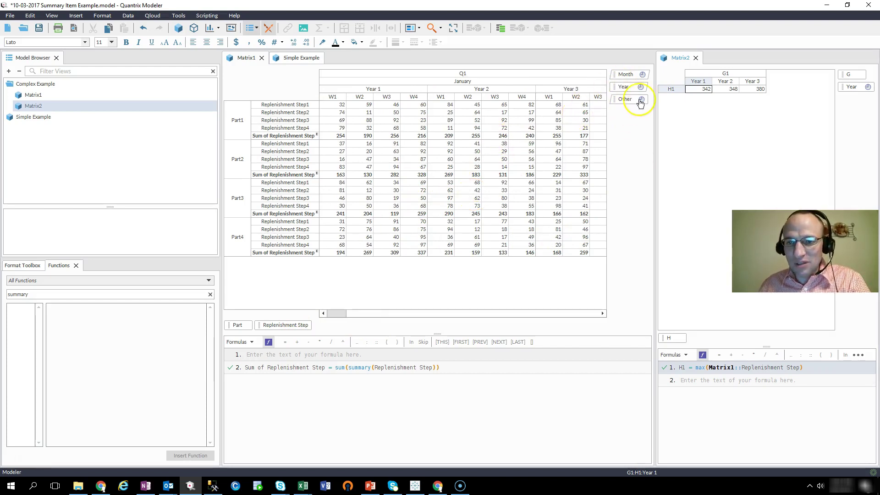
click(634, 79)
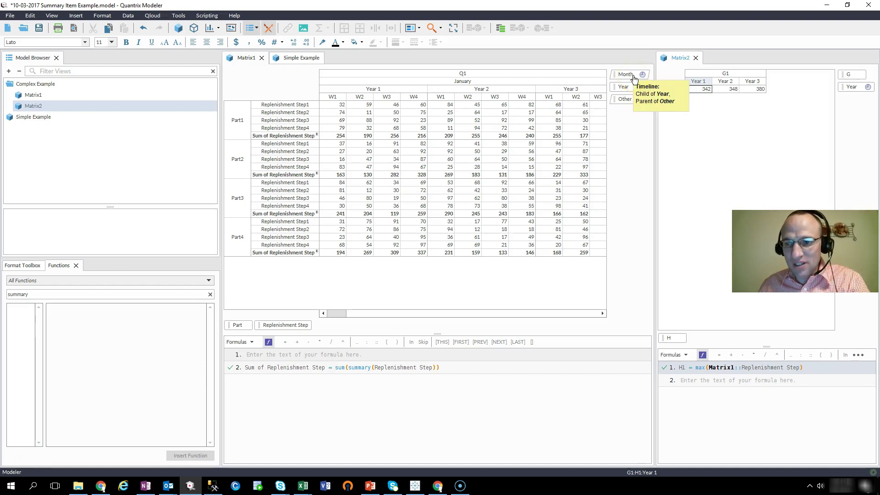
Pivot Matrix1 so Month and Other run down the rows with Year across the columns.
click(702, 89)
click(628, 82)
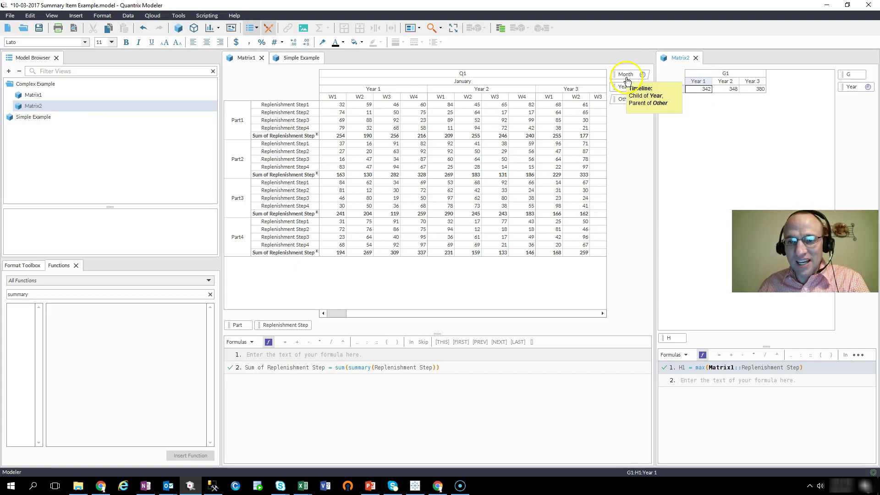
drag(624, 76, 418, 294)
drag(639, 74, 373, 325)
drag(628, 75, 530, 303)
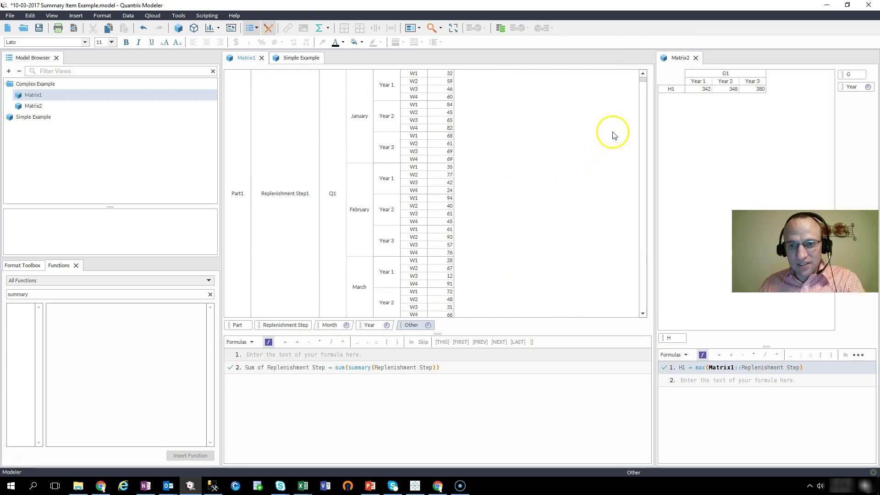
drag(370, 325, 633, 79)
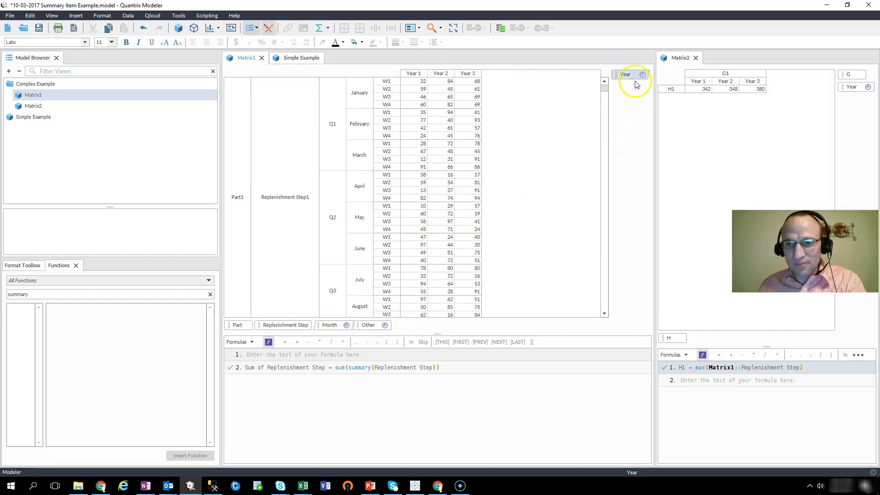
Sort Matrix1's rows by the Year 1 column in descending order.
click(414, 73)
right_click(420, 72)
mouse_move(466, 289)
click(508, 300)
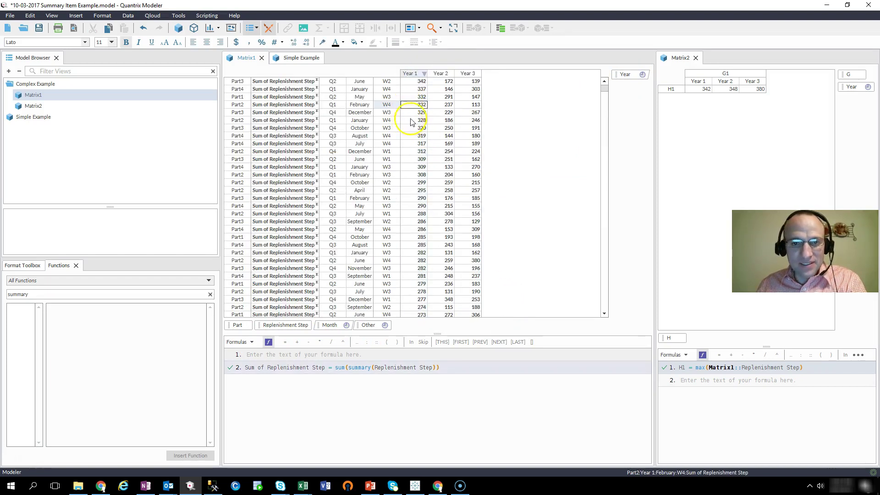
Review the sorted results, checking the top value 342 and the Part4 and Part1 sum rows.
click(415, 81)
scroll(412, 119, down, 3)
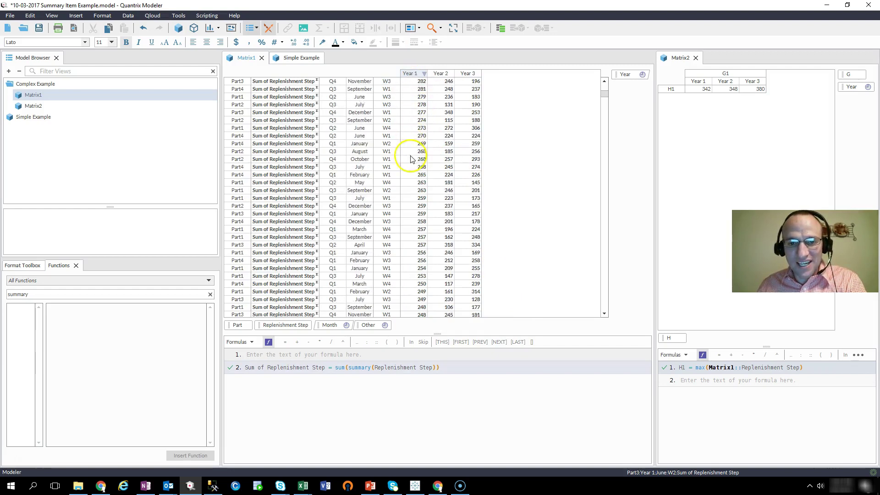
scroll(415, 174, down, 15)
scroll(419, 202, down, 10)
click(289, 221)
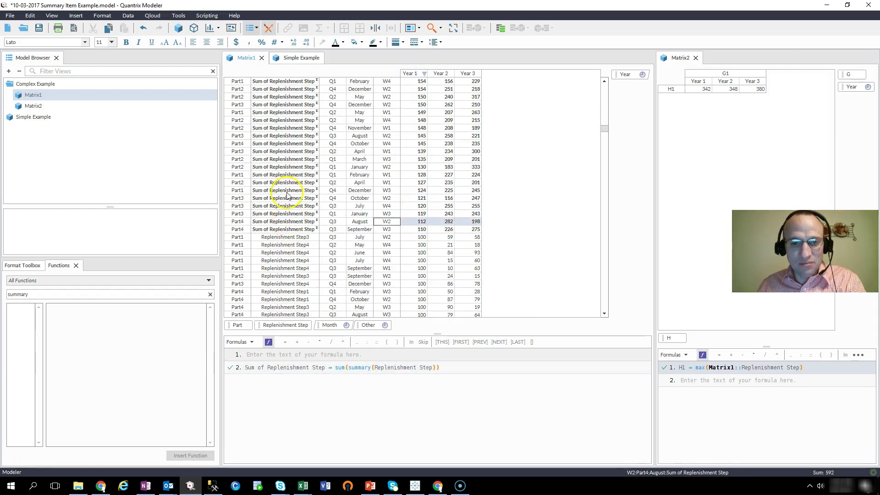
click(287, 191)
click(292, 223)
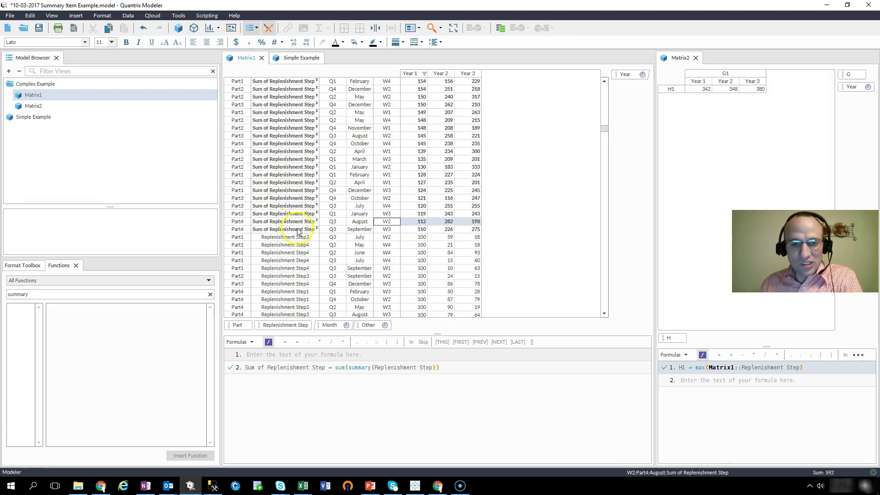
Inspect the first plain step values of 100 and place the cursor after max( in H1.
click(421, 237)
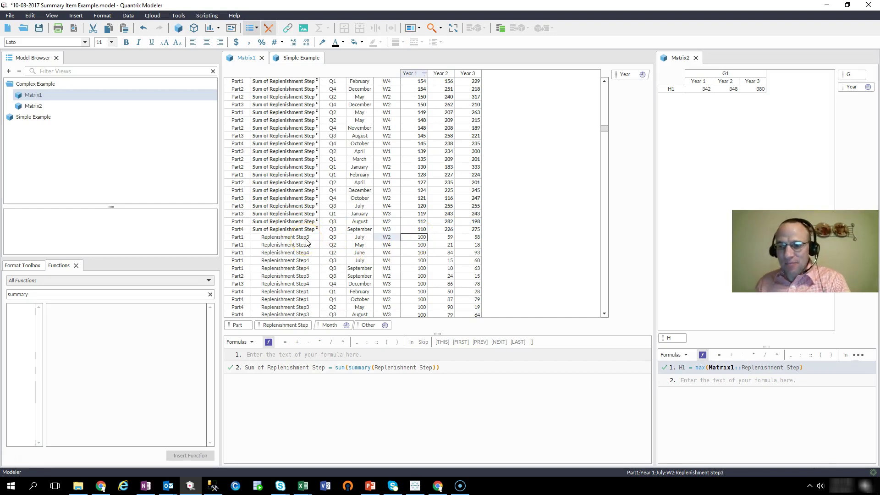
key(Left)
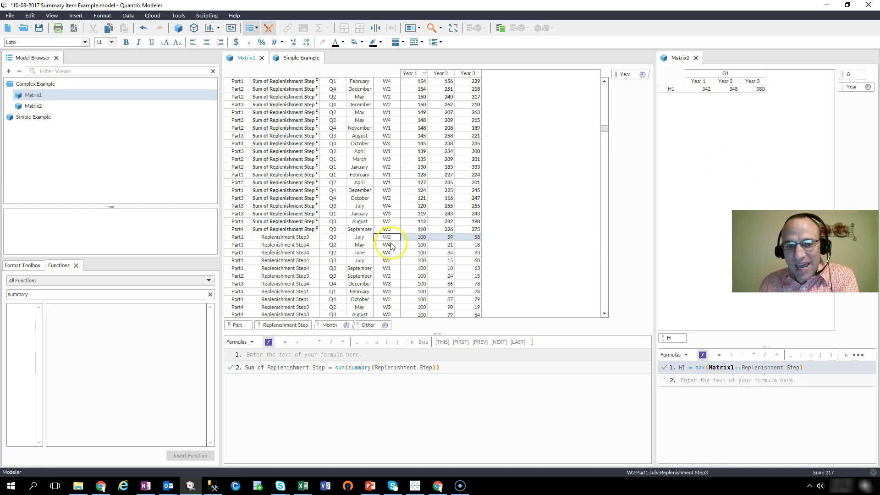
click(418, 238)
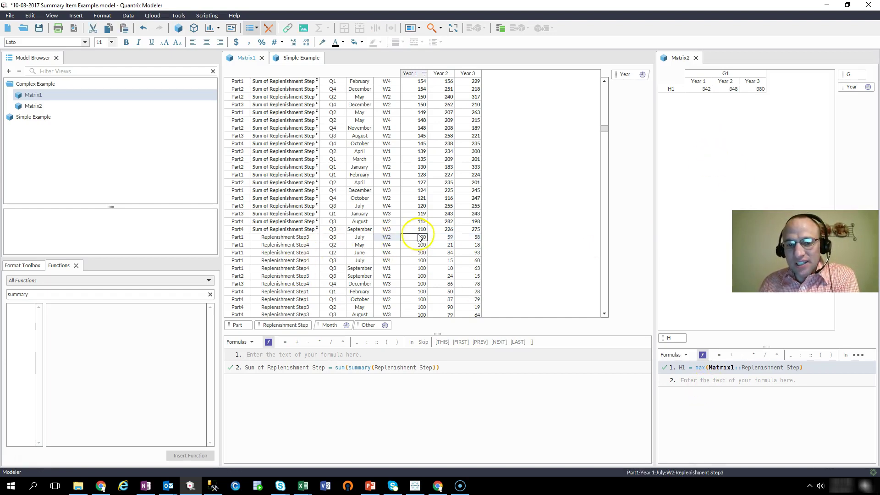
scroll(279, 168, up, 10)
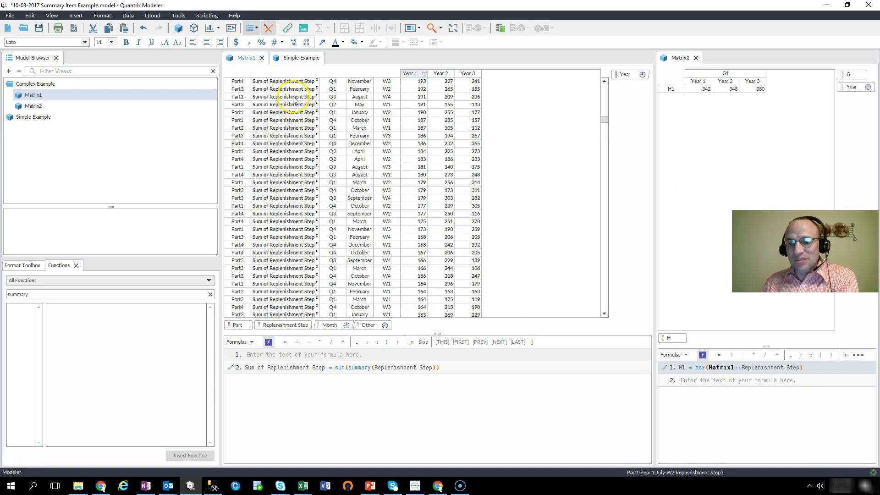
click(706, 369)
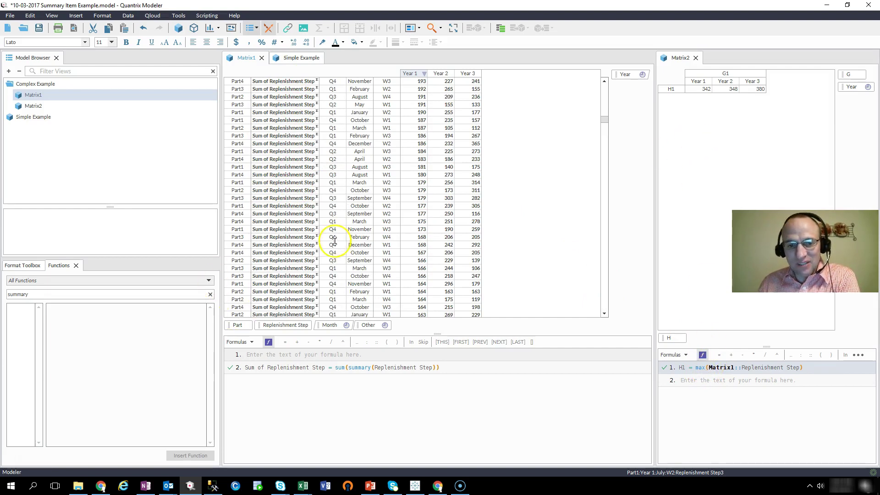
scroll(341, 255, down, 6)
scroll(341, 256, down, 15)
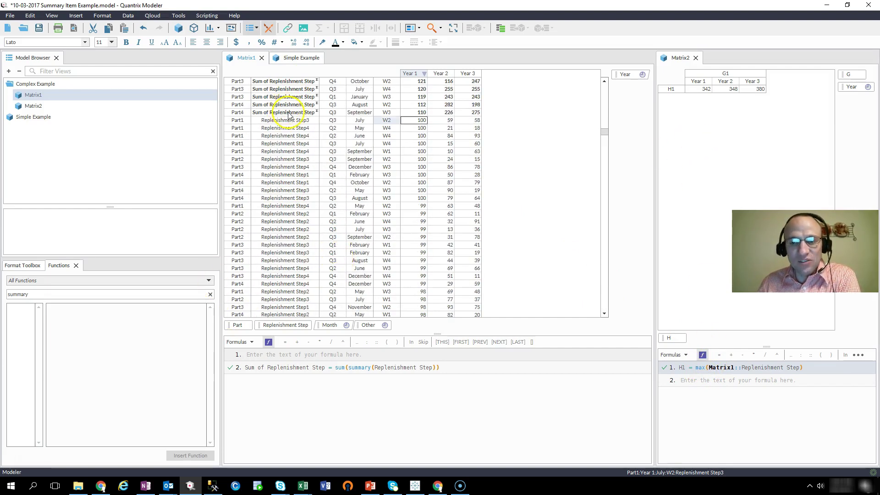
Change H1 to max(summary(Matrix1::Replenishment Step)) so each year returns 100.
click(708, 368)
text(summary()
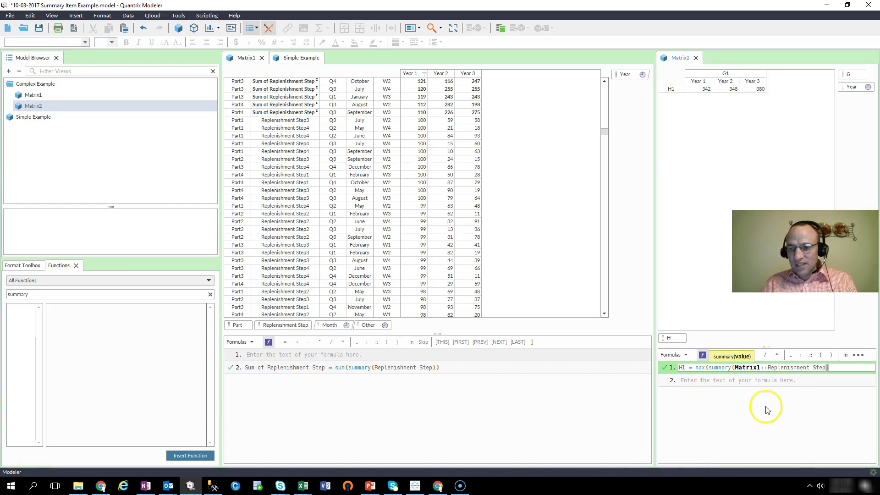
click(833, 368)
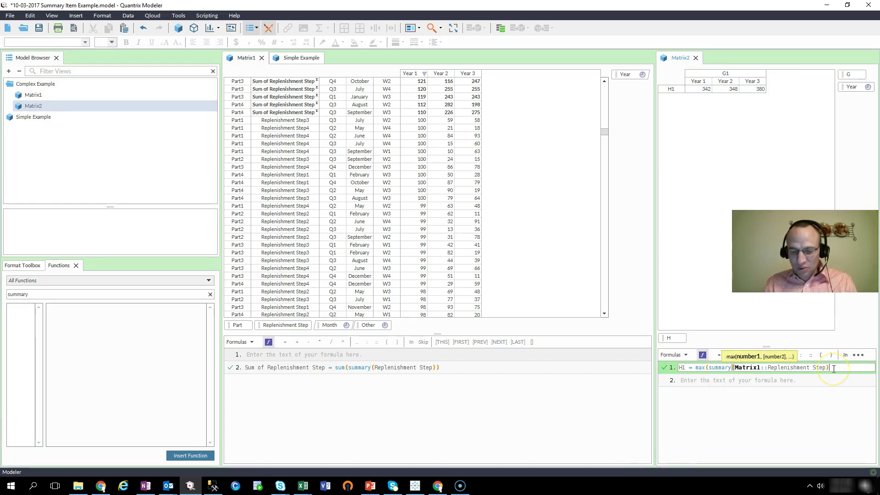
text())
key(Return)
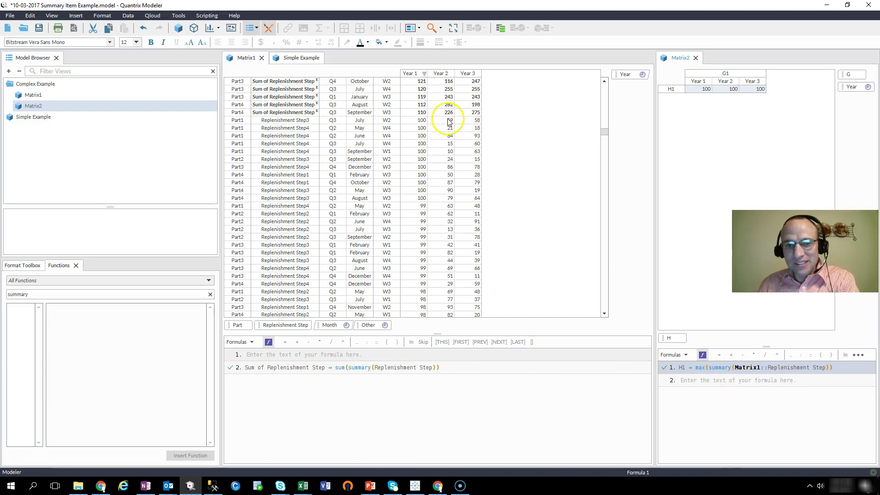
Clear the eleven Year 1 values of 100 in Matrix1, dropping Matrix2's Year 1 to 99.
drag(421, 120, 425, 201)
key(Delete)
click(704, 90)
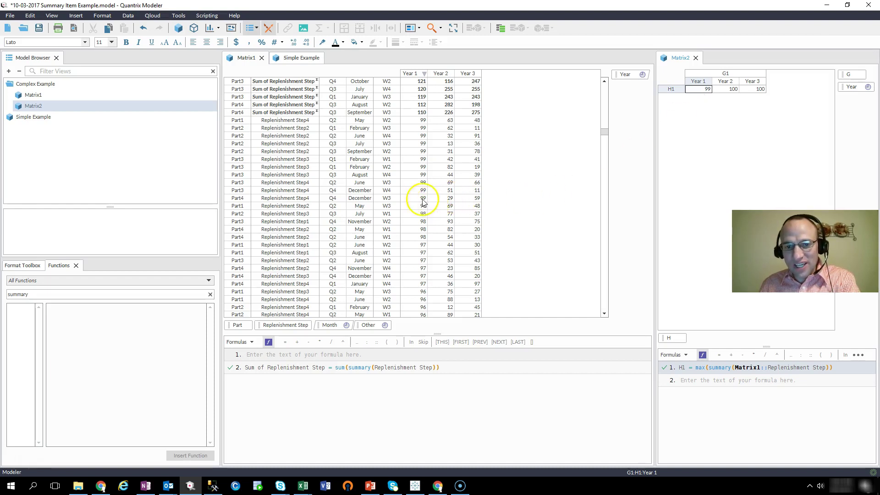
Enter 520 in Part1 May W2 Step4's Year 1 cell and confirm H1 reads 520.
drag(418, 198, 411, 120)
click(411, 120)
text(52)
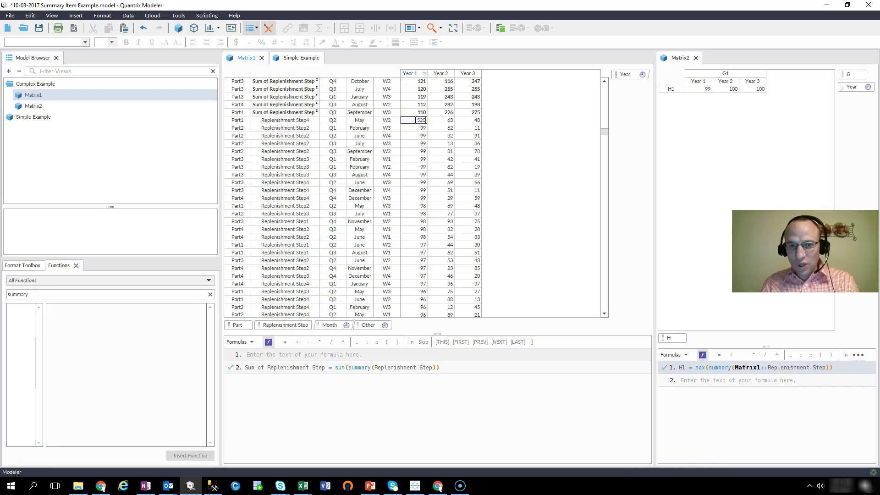
text(0)
key(Return)
click(706, 89)
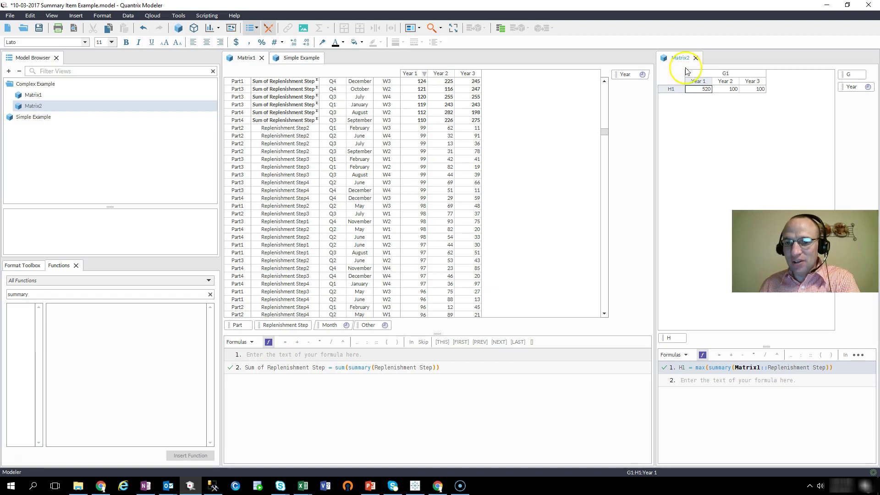
drag(605, 132, 594, 91)
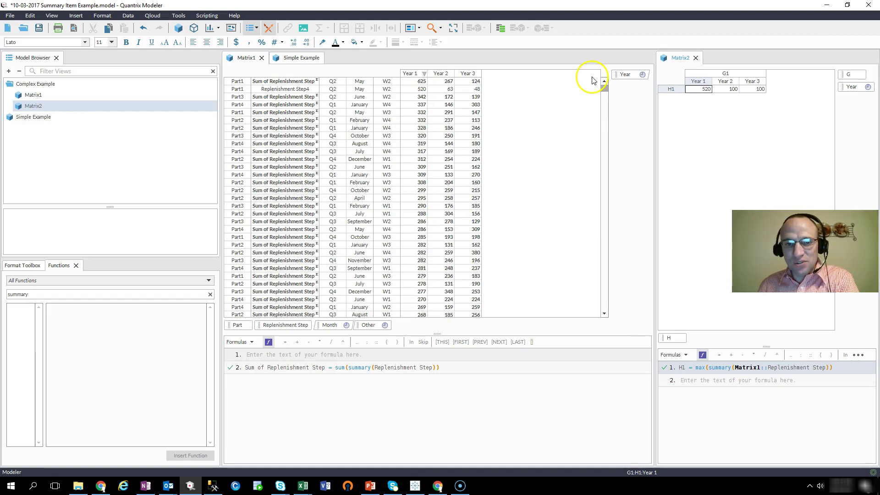
click(412, 90)
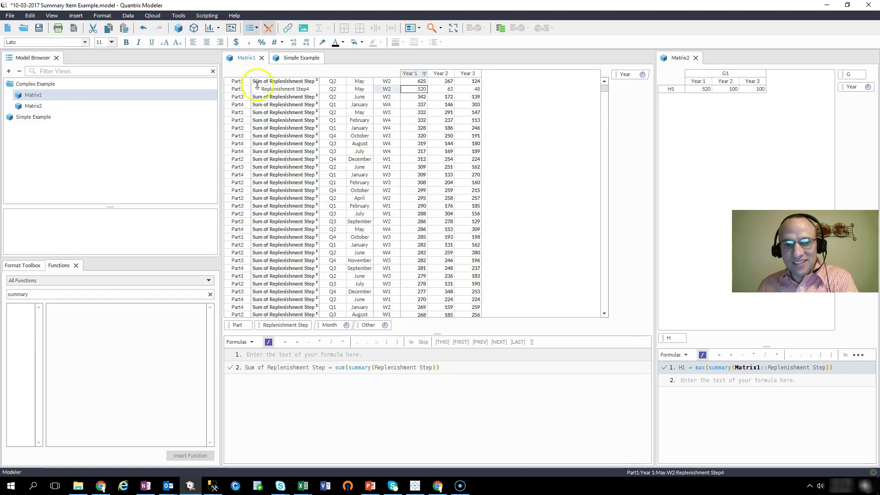
click(278, 90)
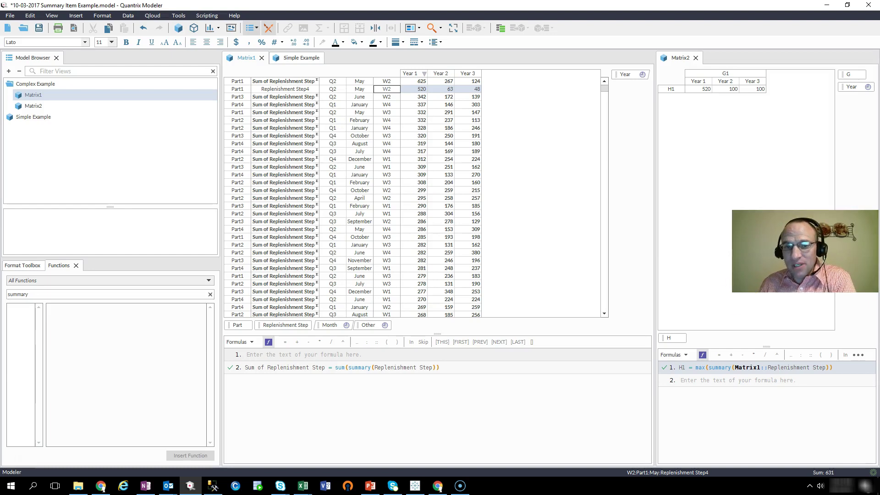
click(297, 160)
scroll(297, 164, down, 5)
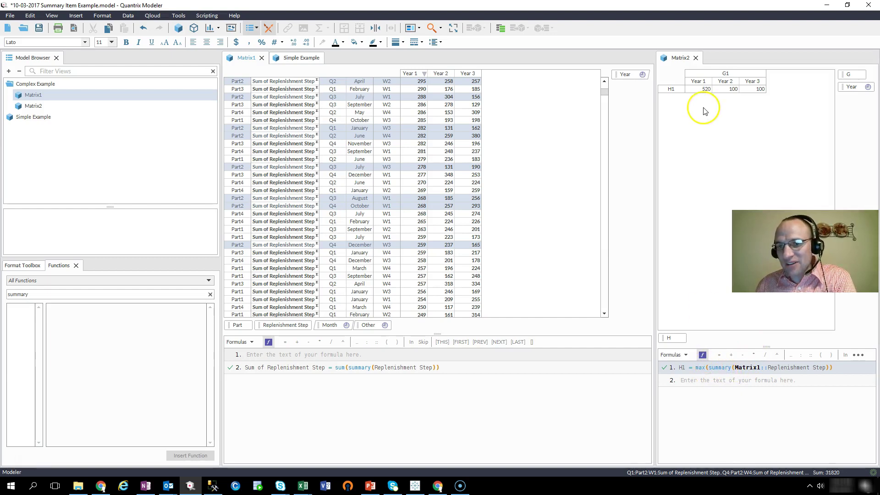
click(699, 90)
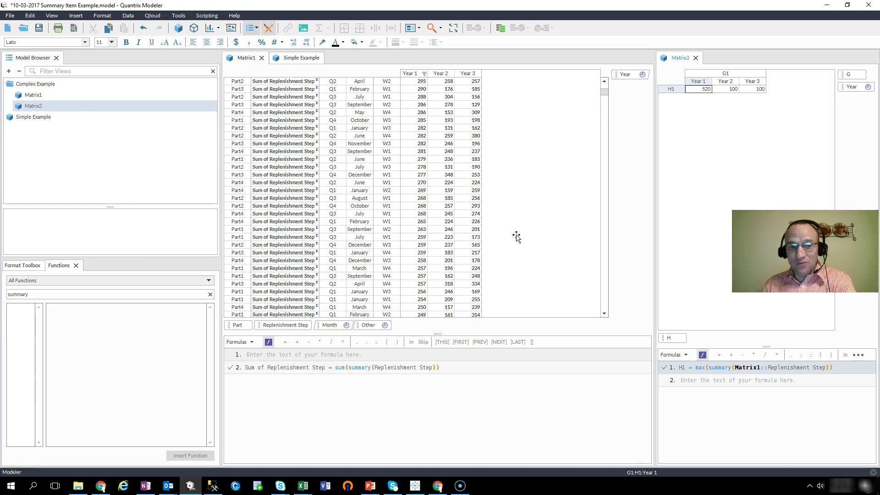
Return to PowerPoint and show the closing contact slide full screen.
key(alt+Tab)
click(427, 234)
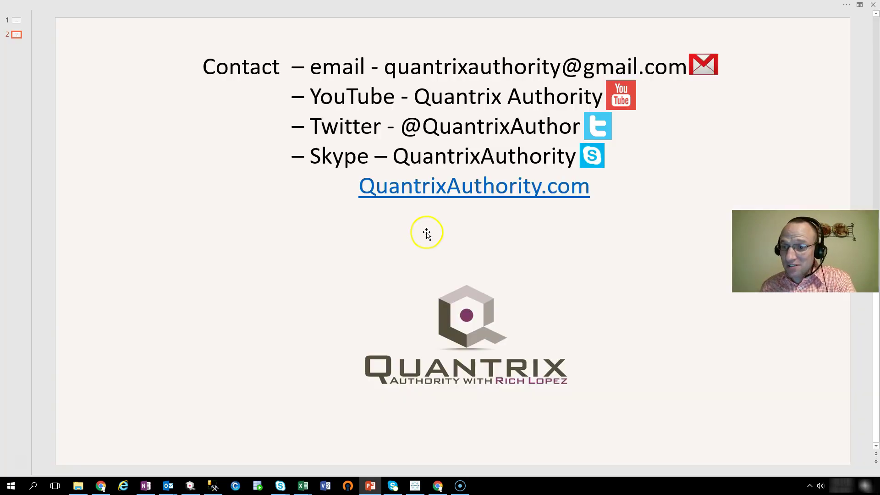